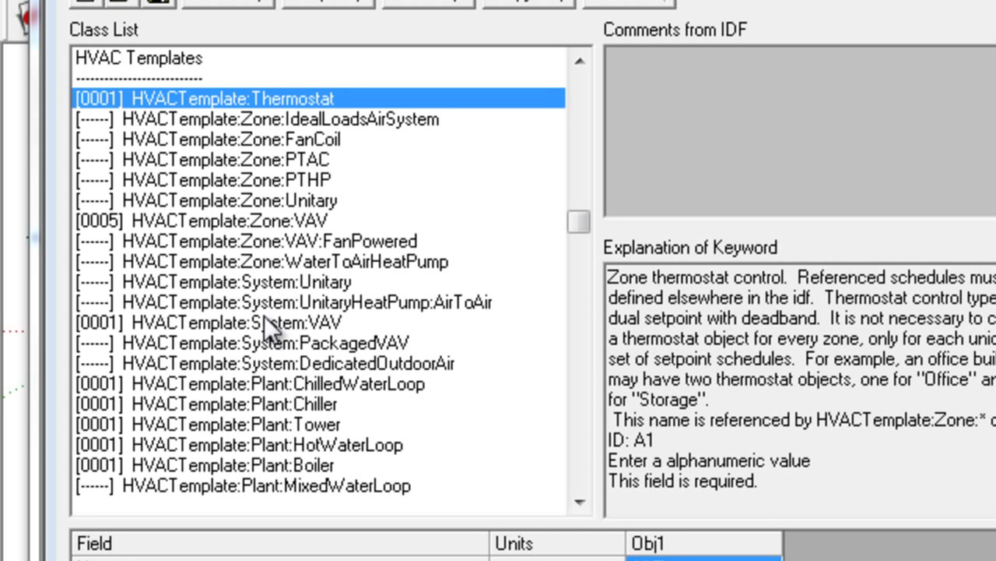
Jump from the HVAC Templates section back to the [0001] Version object to show the file's comments.
key("Home")
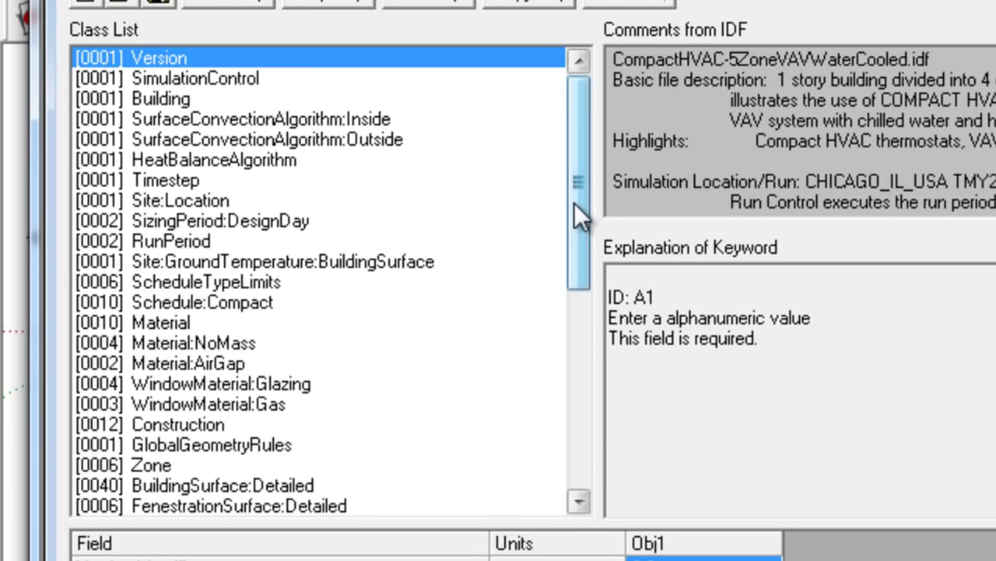
left_click_drag(573, 203, 583, 373)
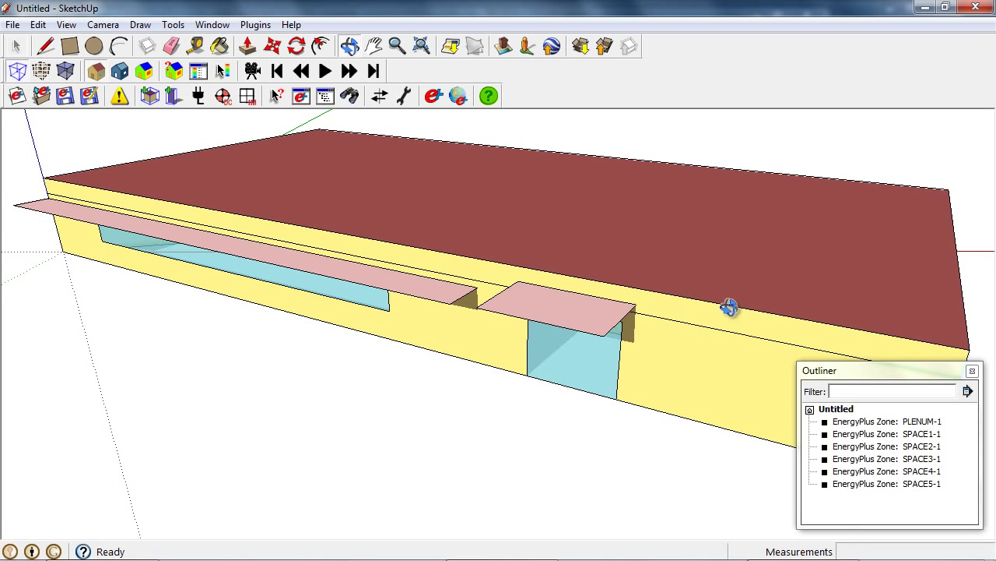
double_click(894, 421)
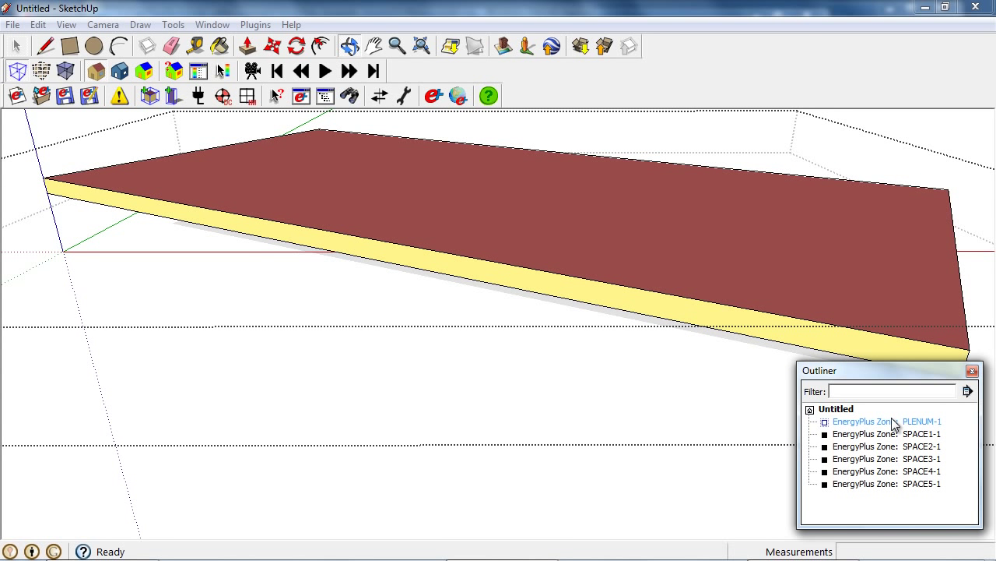
double_click(891, 434)
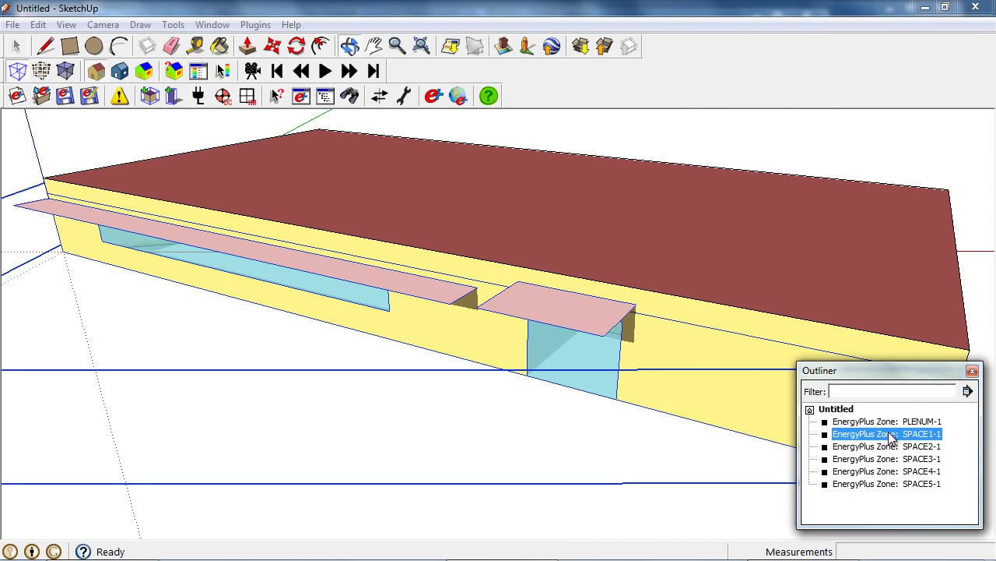
double_click(892, 448)
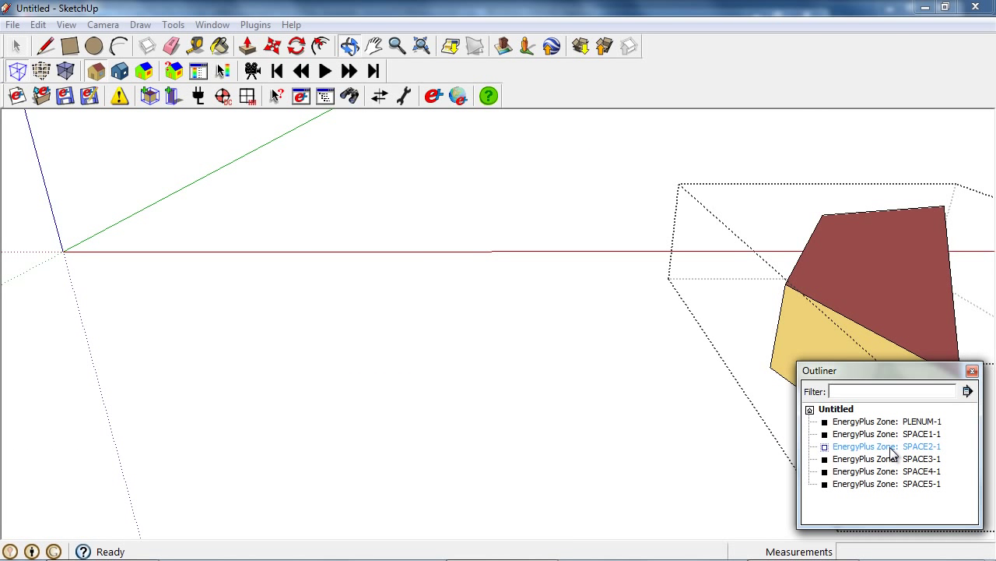
left_click(887, 506)
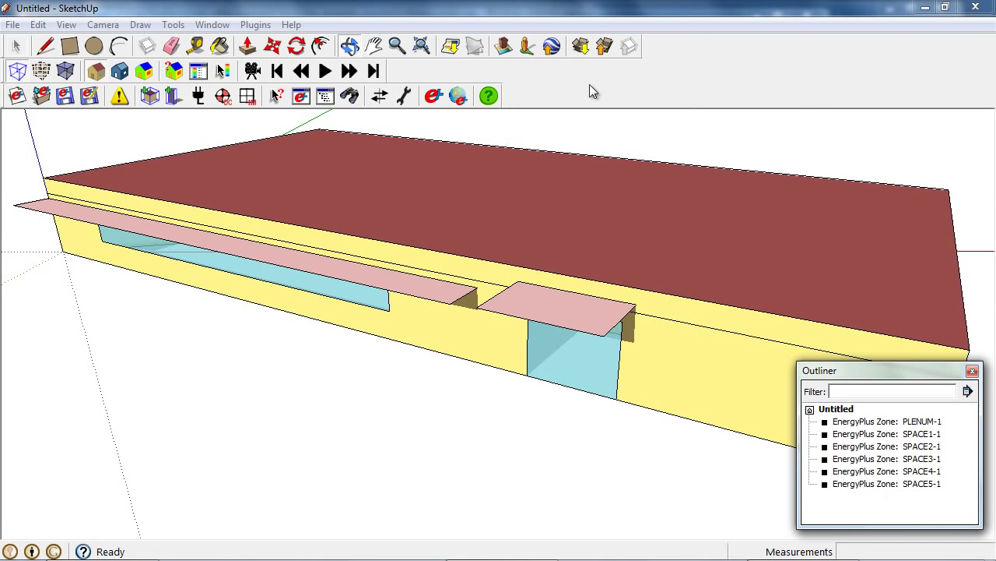
Restore down SketchUp and bring the IDF Editor, showing the HVACTemplate:Thermostat object, to the front.
left_click(945, 7)
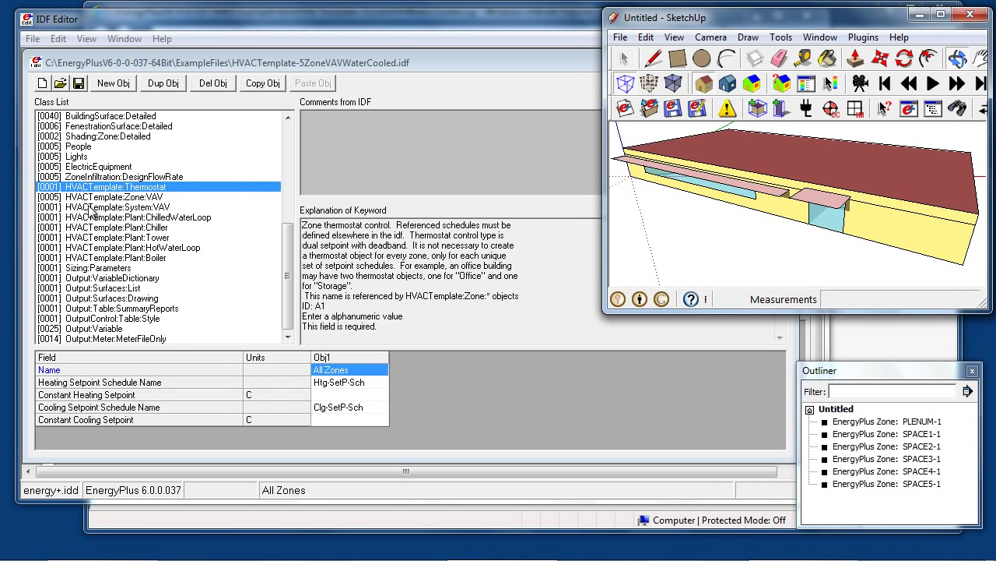
left_click(216, 23)
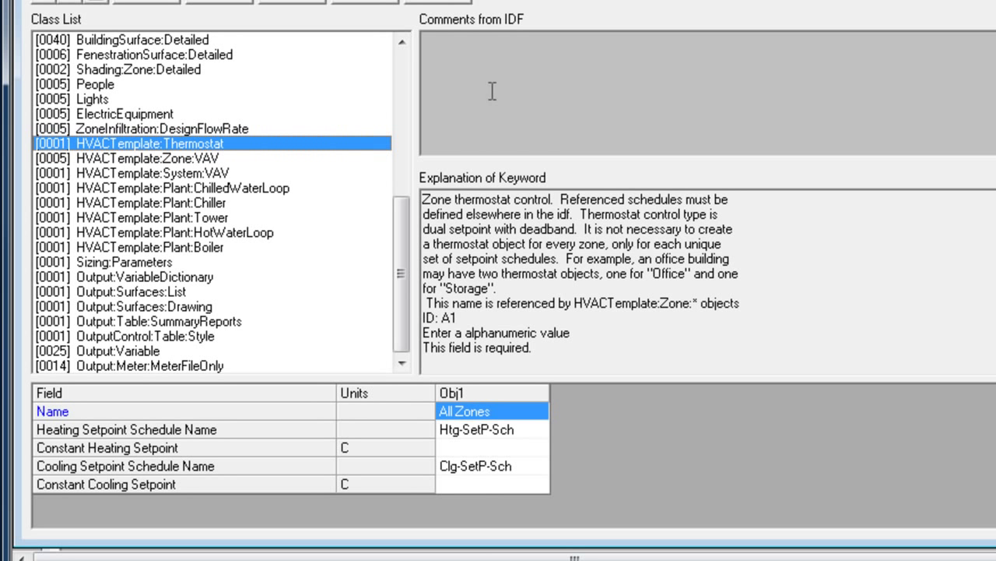
Show the HVACTemplate:Zone:VAV objects and check Obj1's SPACE1-1 zone, VAV system and thermostat fields.
left_click(151, 160)
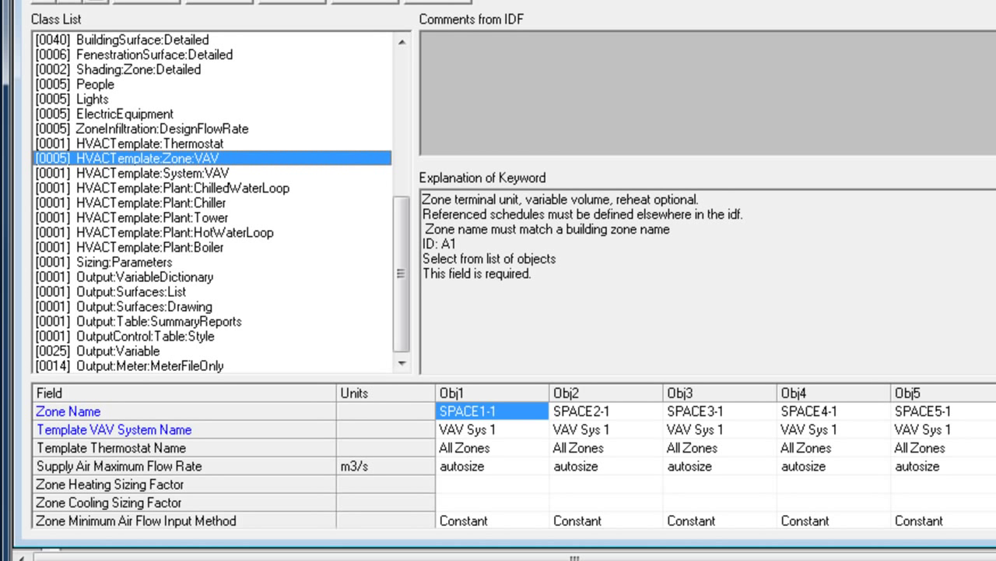
left_click(503, 413)
left_click(540, 411)
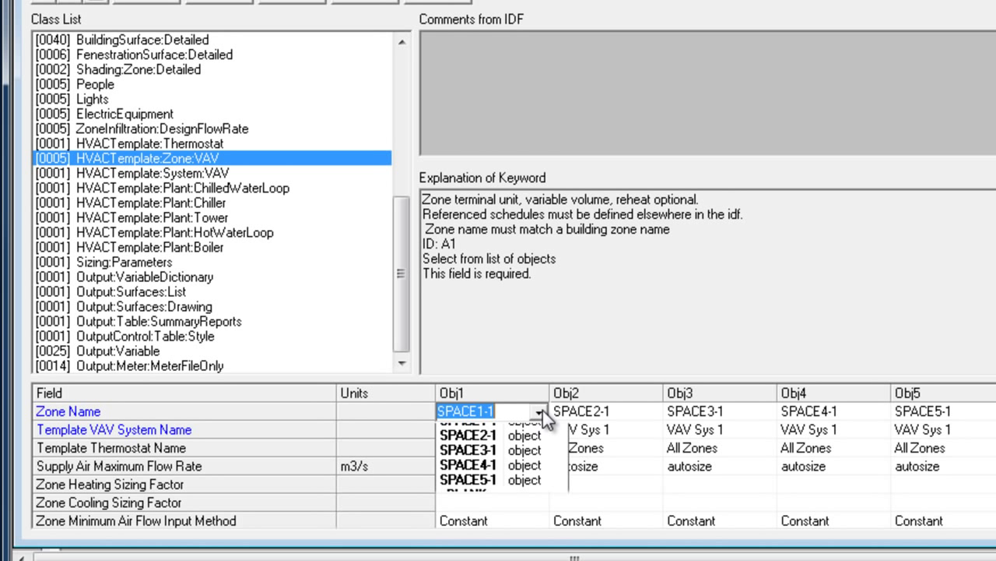
left_click(541, 409)
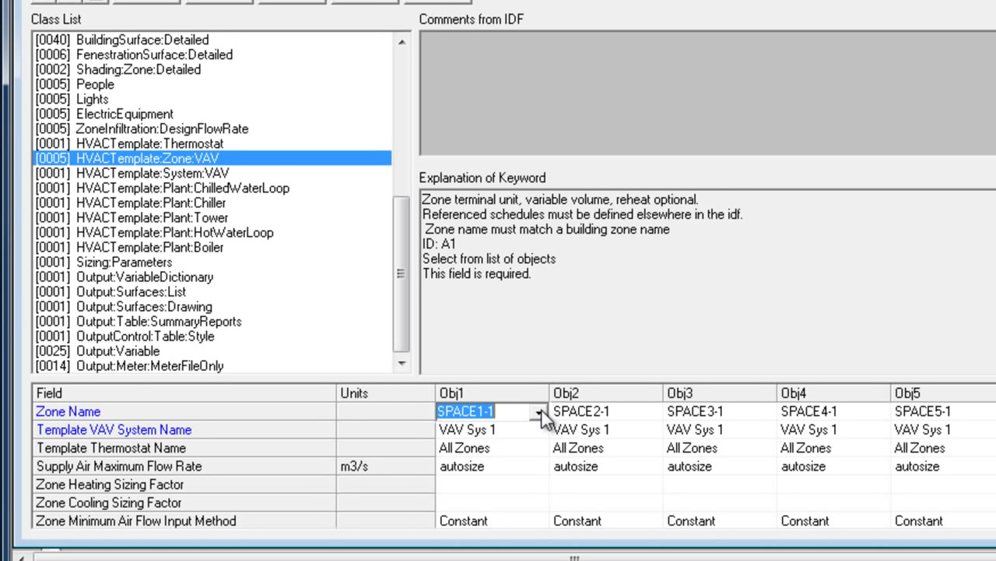
left_click(507, 427)
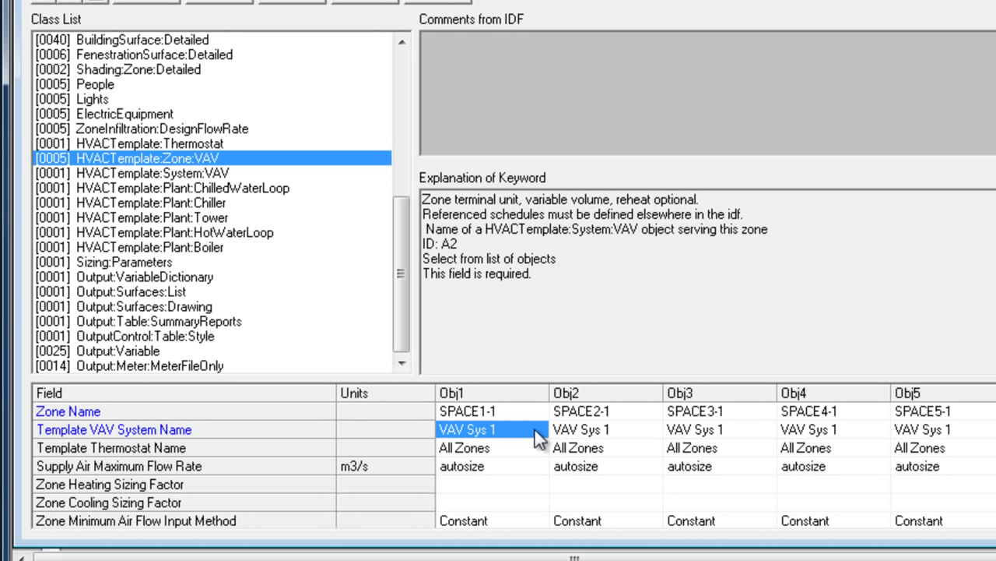
left_click(511, 446)
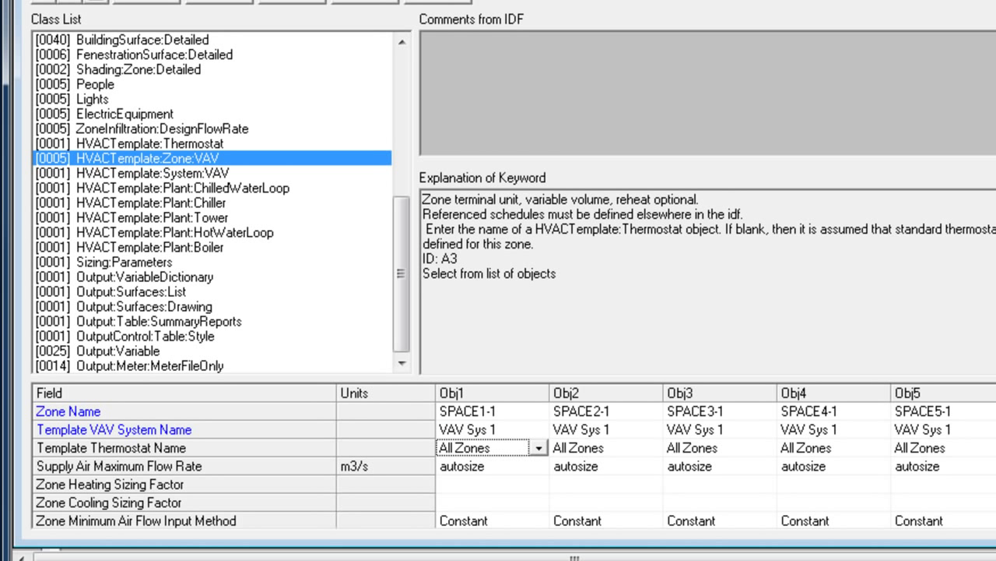
Scroll the zone fields down to baseboard heating, set to None with autosized capacity.
scroll(494, 466, "down", 3)
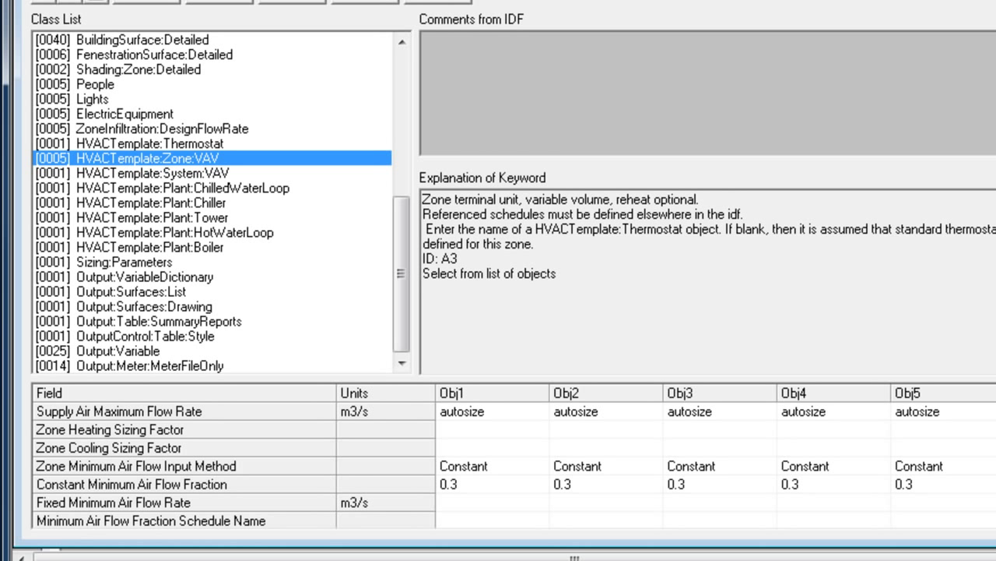
scroll(497, 467, "down", 6)
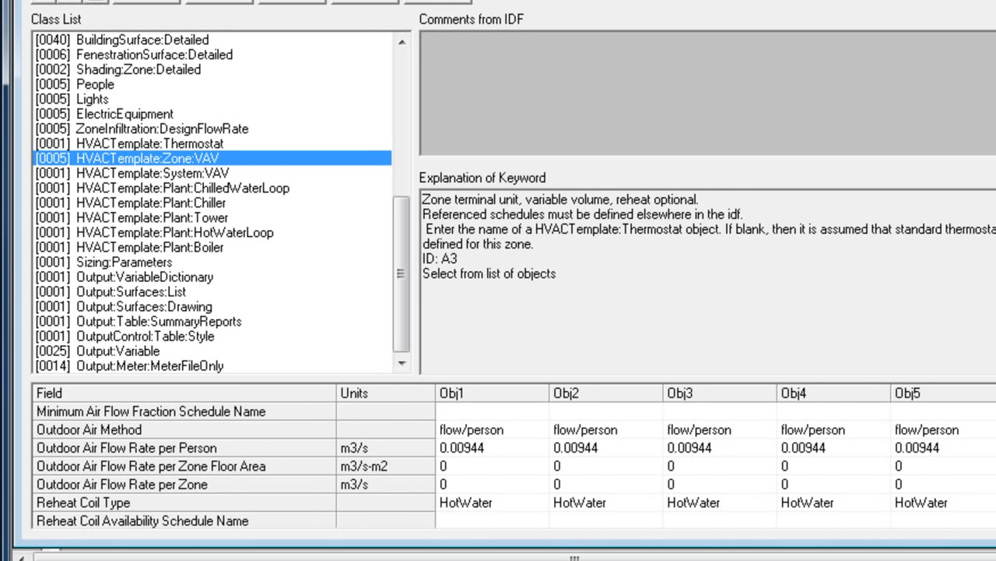
scroll(498, 468, "down", 2)
scroll(492, 466, "down", 2)
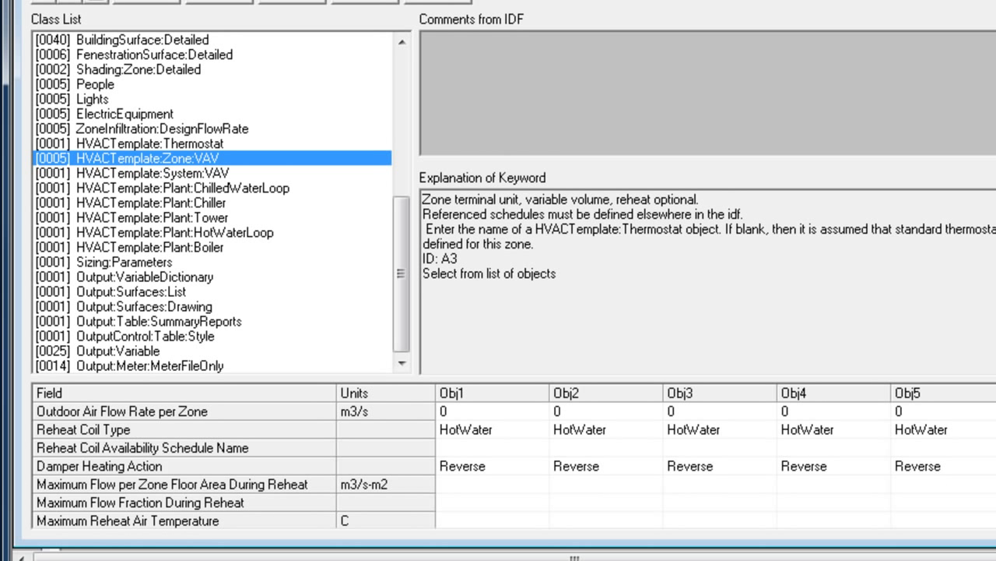
scroll(492, 467, "down", 5)
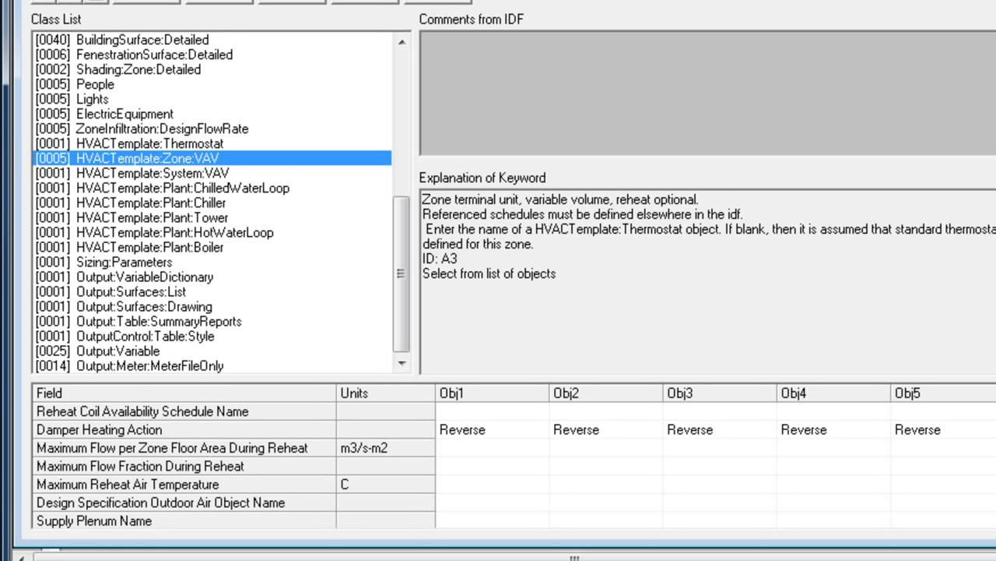
scroll(493, 467, "down", 1)
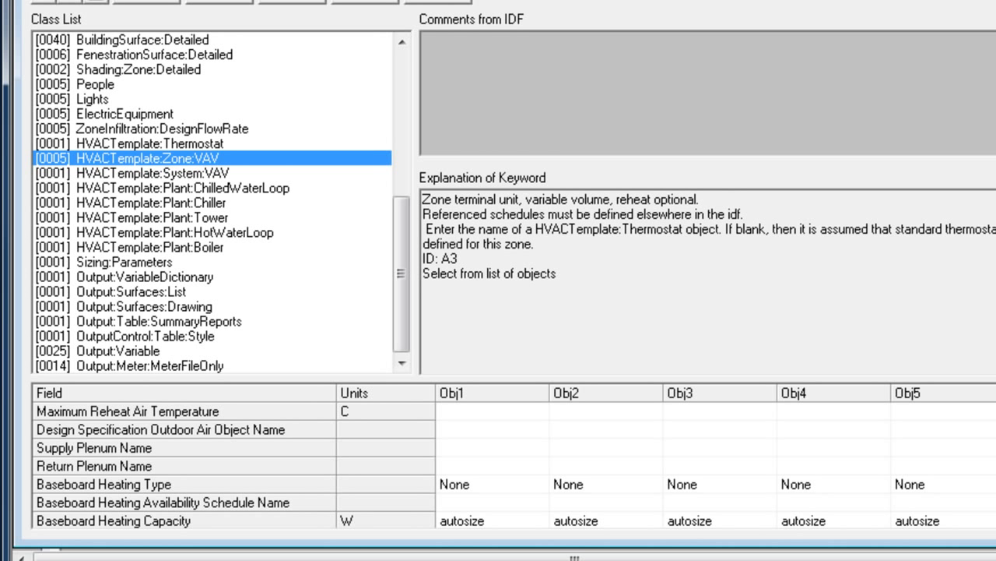
scroll(493, 466, "down", 1)
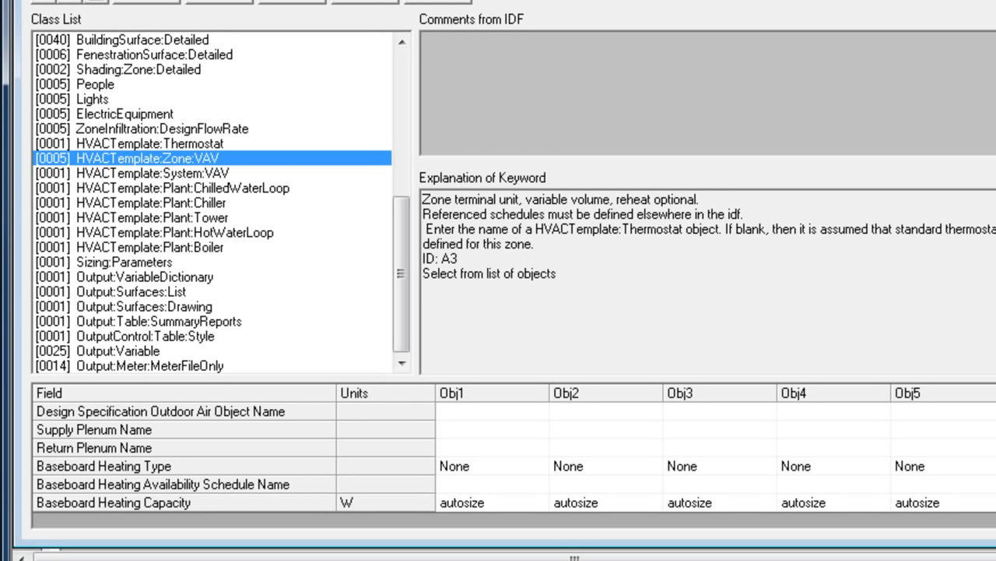
Open the HVACTemplate:System:VAV object and scroll through its fields.
left_click(142, 175)
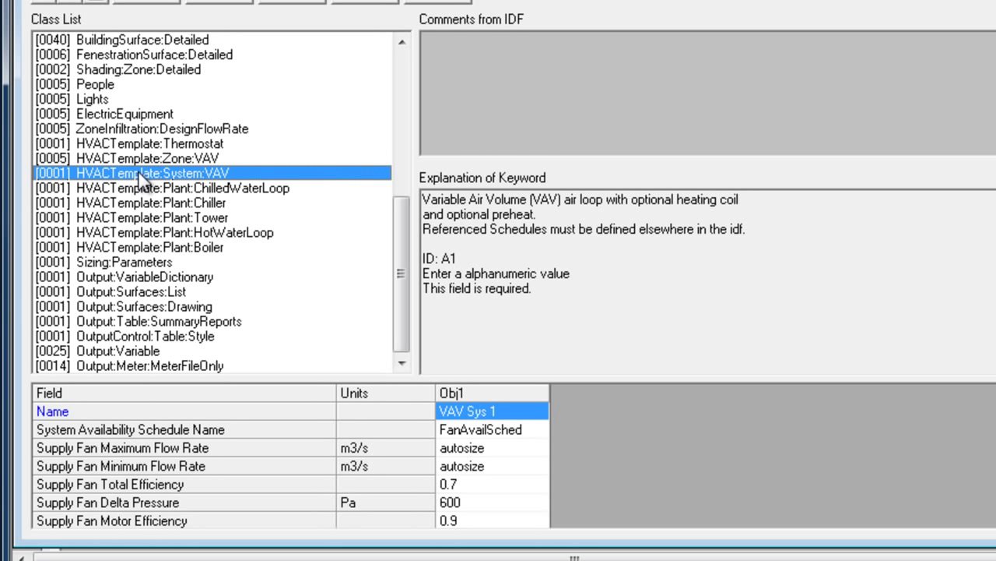
left_click(137, 161)
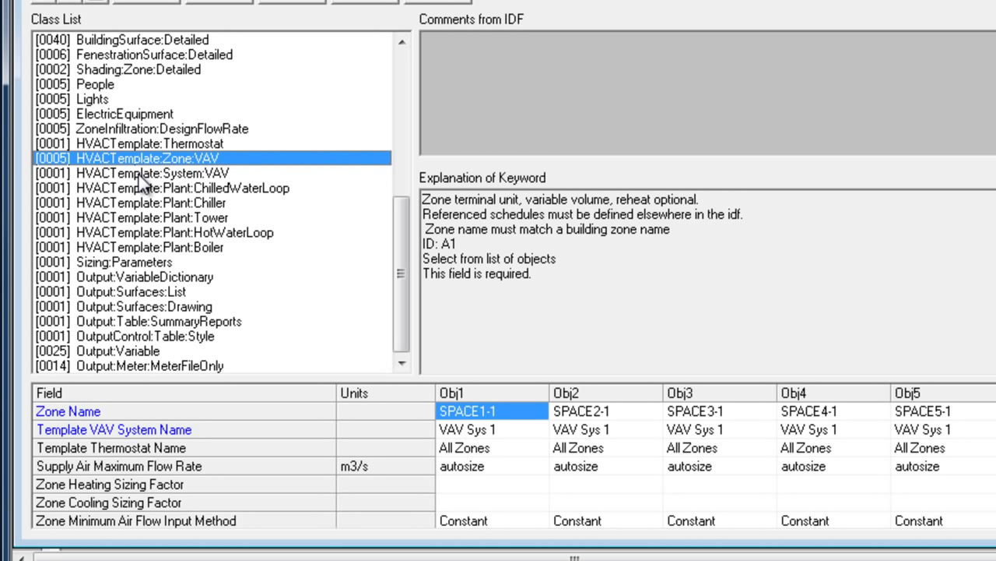
left_click(144, 173)
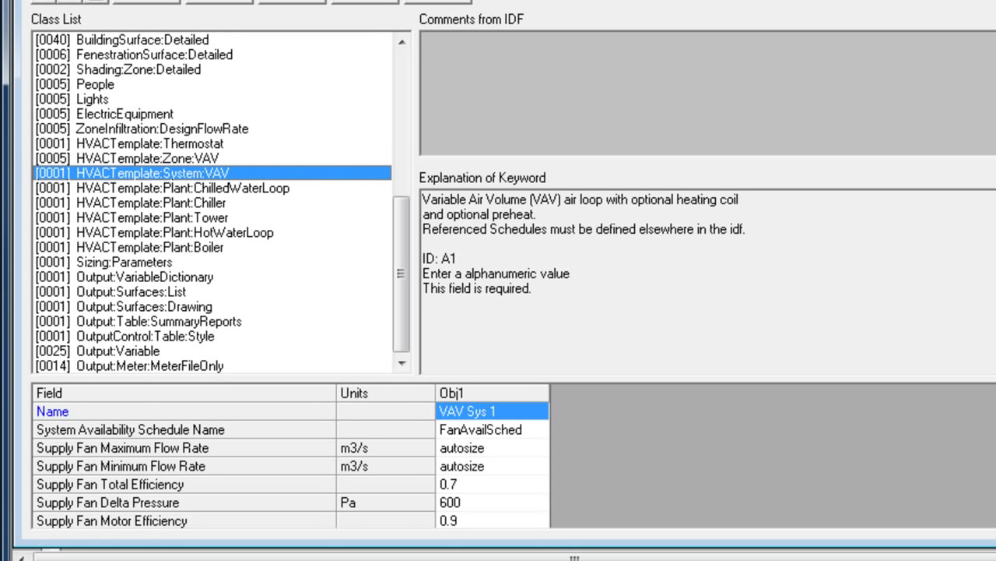
scroll(291, 465, "down", 7)
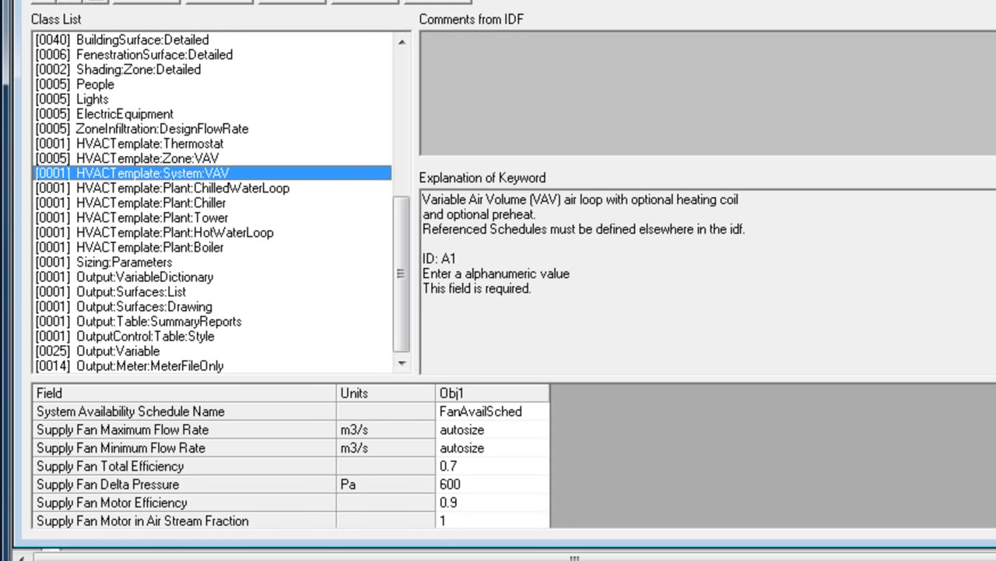
scroll(291, 465, "down", 5)
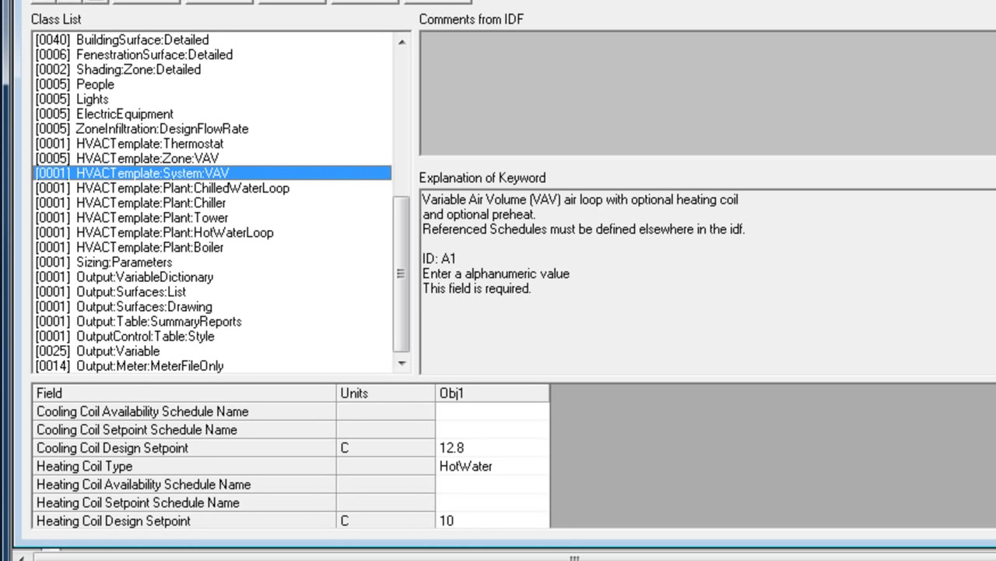
scroll(291, 464, "down", 7)
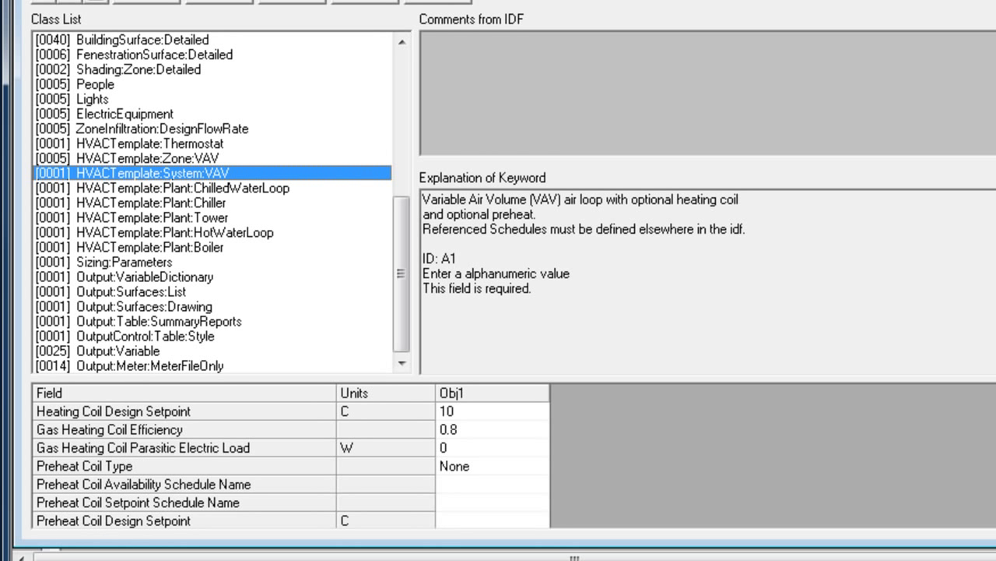
scroll(291, 464, "down", 3)
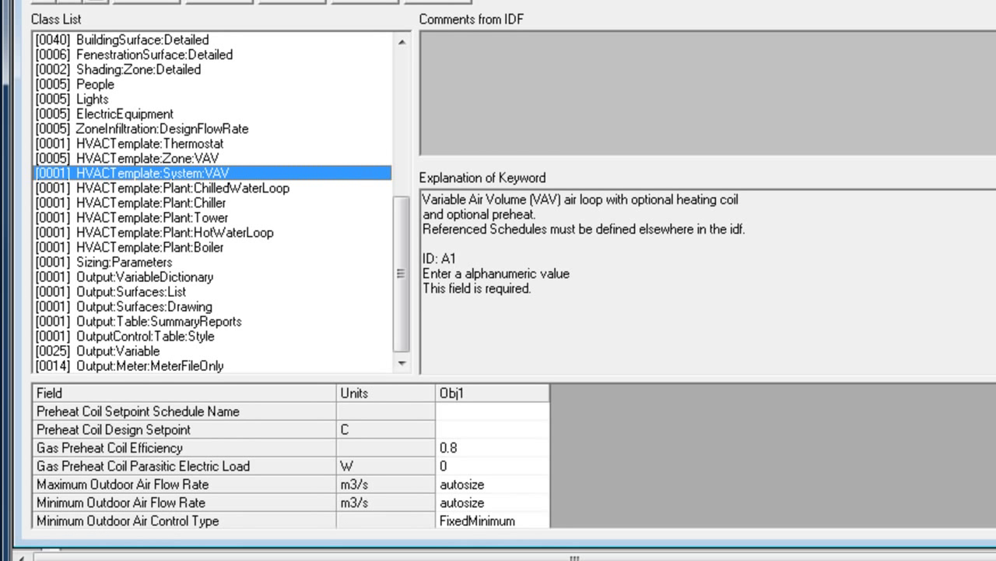
Confirm the return plenum is PLENUM-1, then switch to the SketchUp zone model.
scroll(291, 464, "down", 2)
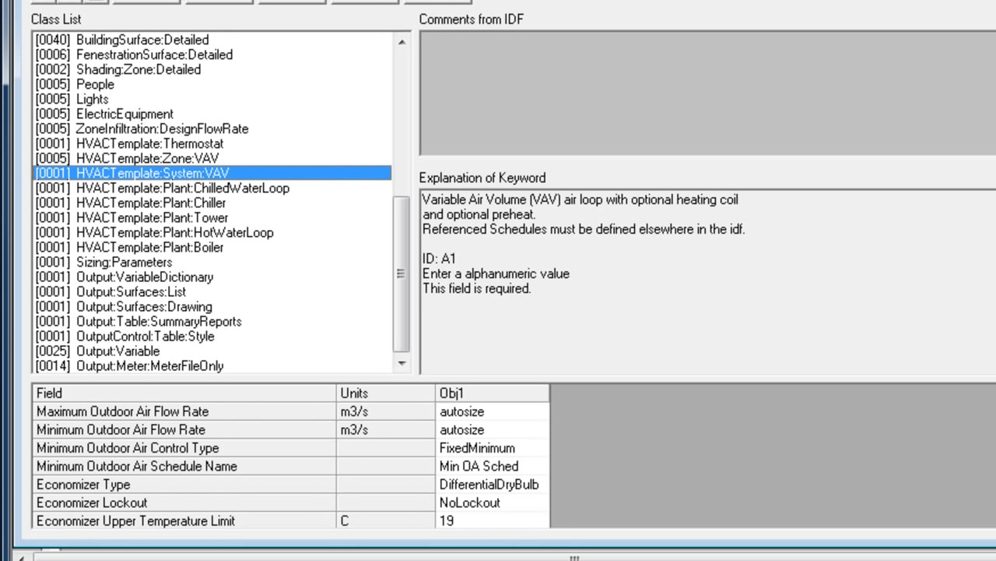
scroll(291, 465, "down", 6)
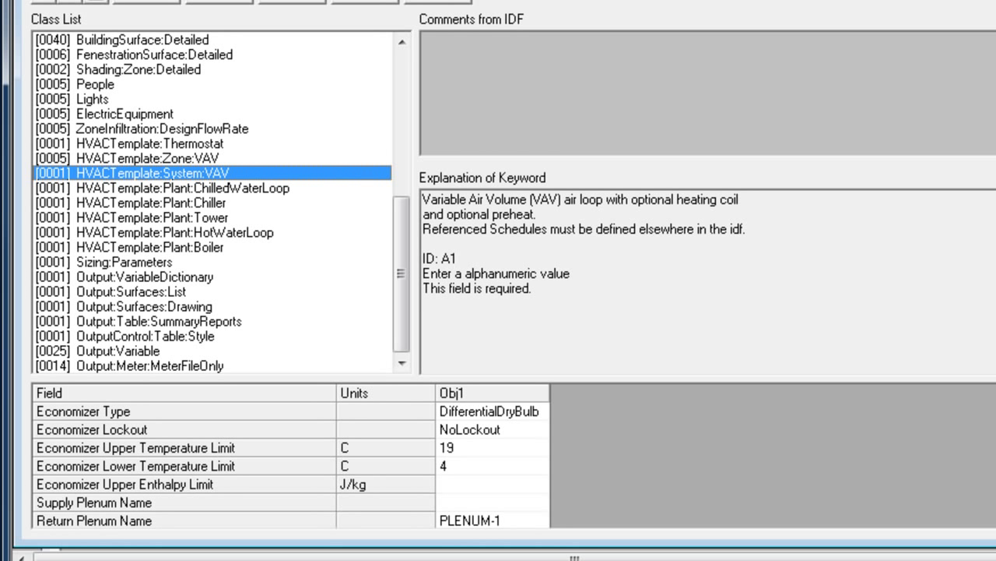
scroll(291, 465, "down", 1)
scroll(291, 465, "down", 1)
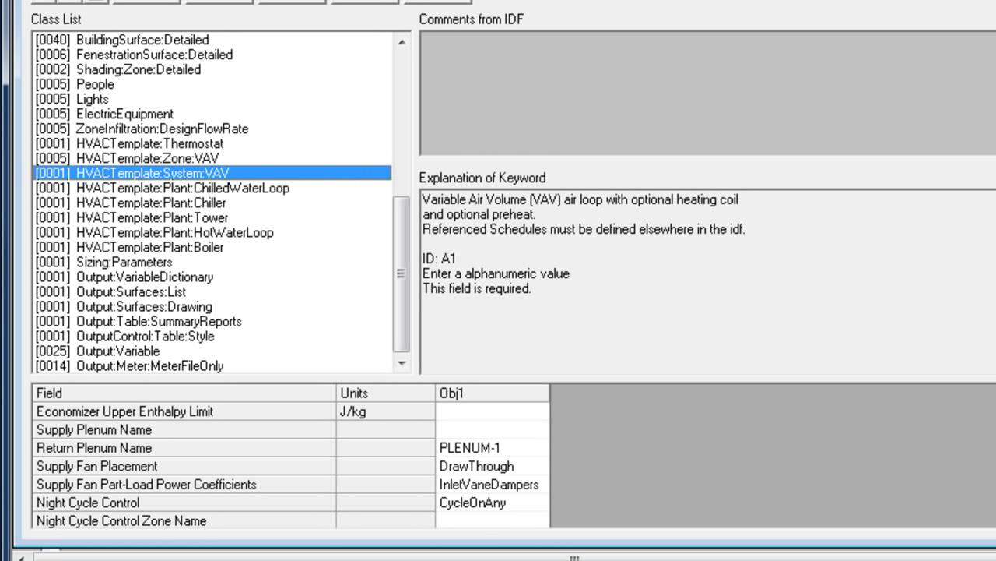
left_click(489, 447)
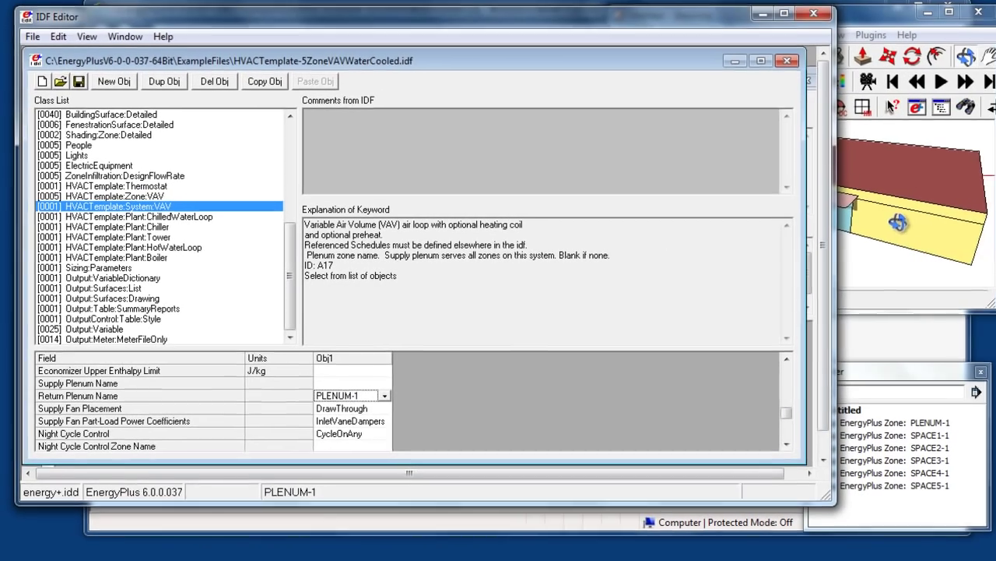
key("alt+Tab")
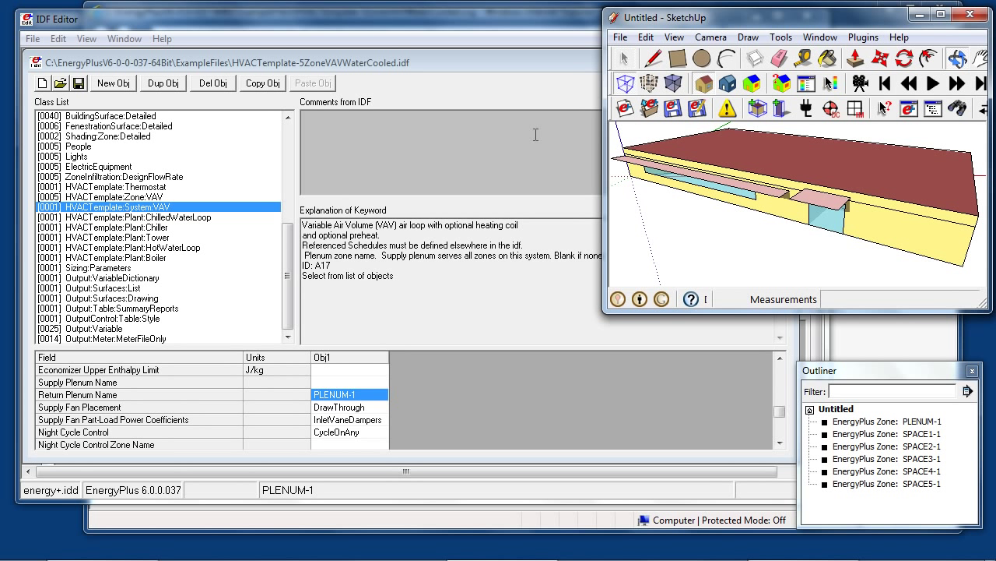
Bring the IDF file forward and review the chilled water loop and Main Chiller templates.
left_click(370, 62)
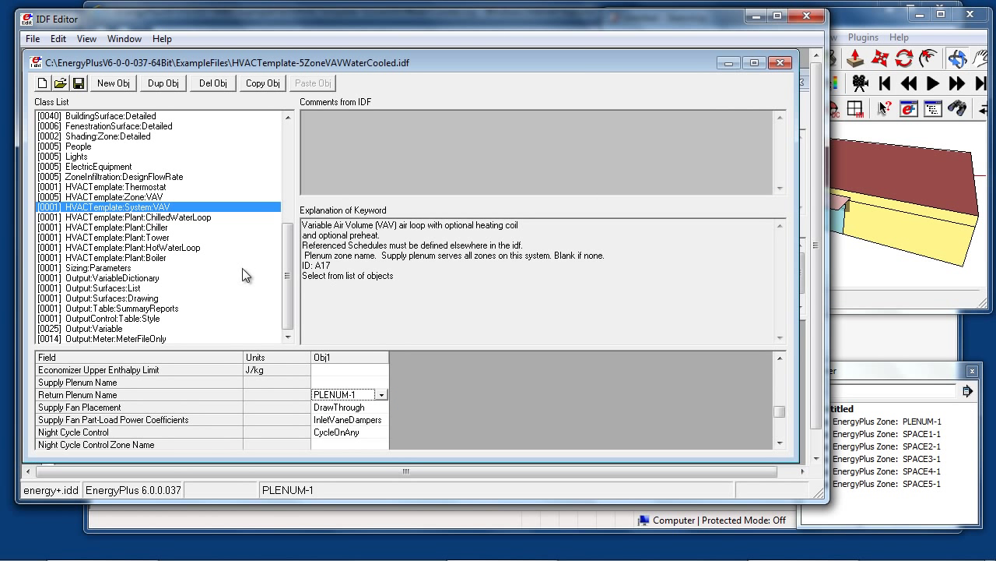
left_click(110, 218)
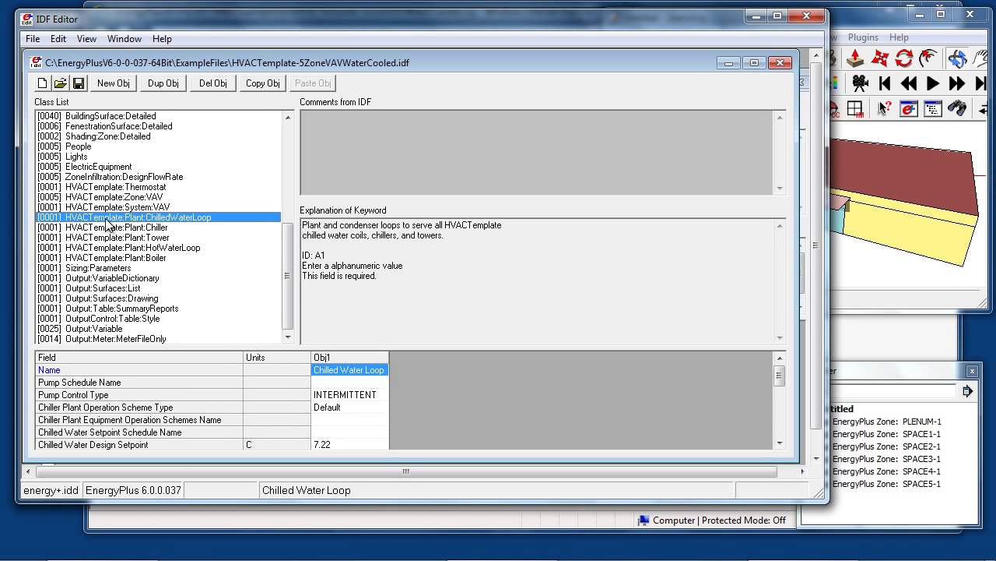
left_click(109, 228)
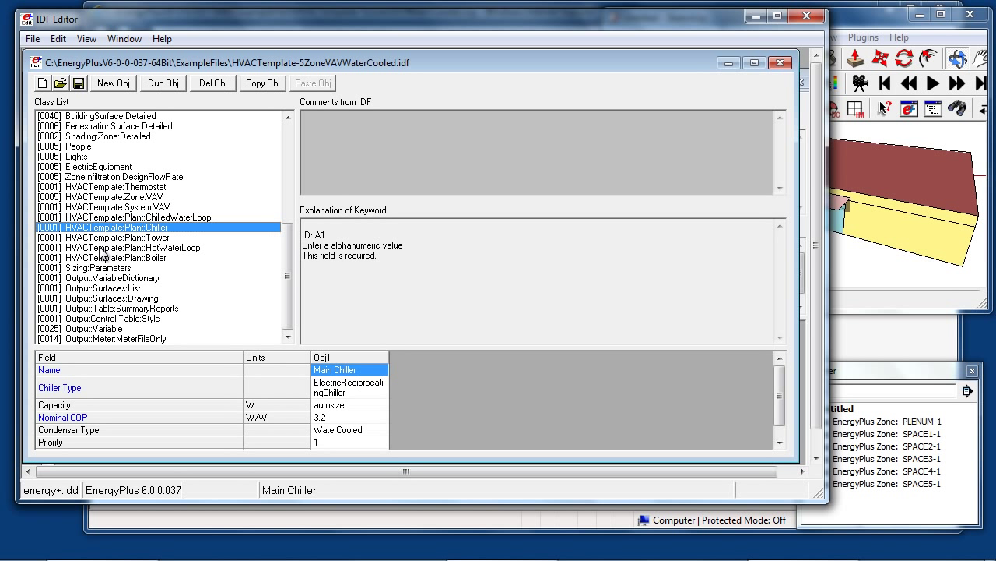
Check the Main Tower and hot water loop templates, then list all available classes.
left_click(115, 217)
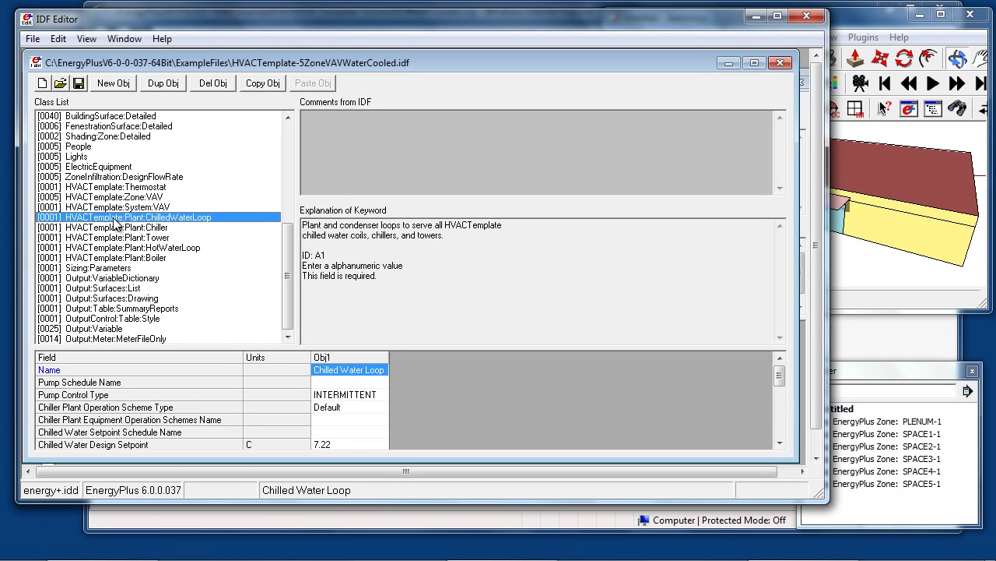
left_click(115, 237)
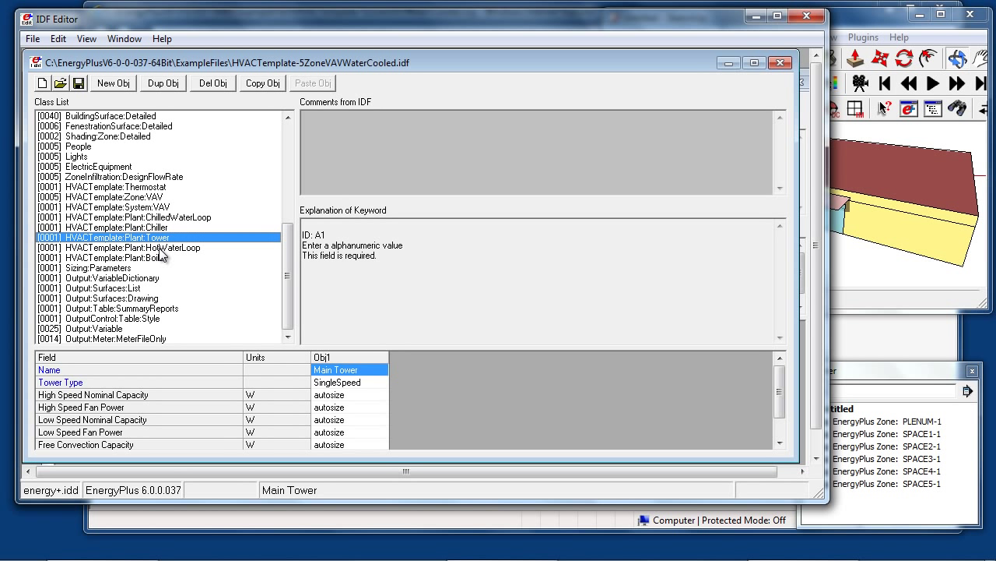
left_click(159, 248)
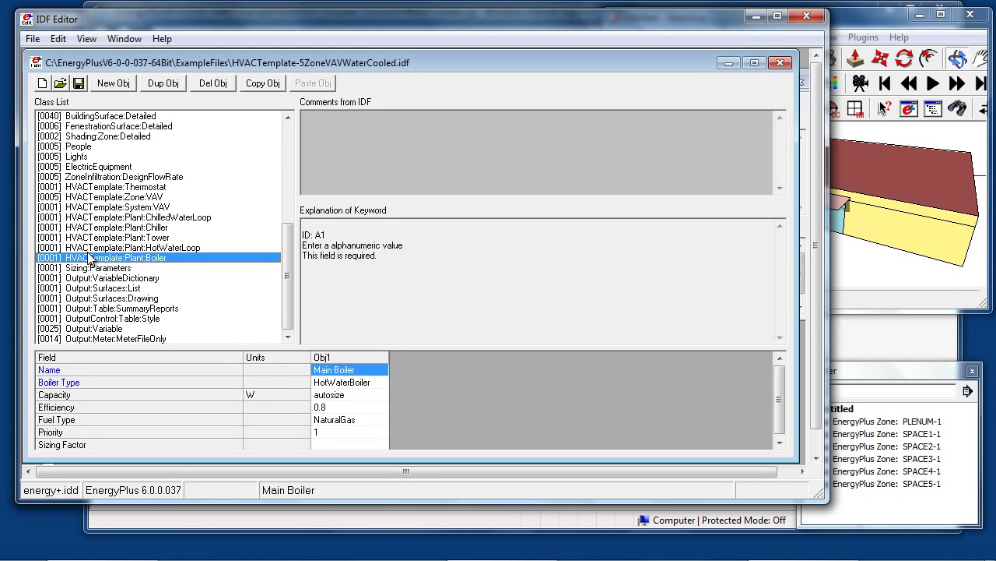
key("ctrl+l")
Page through the full class list, then return to showing only used classes.
left_click(288, 317)
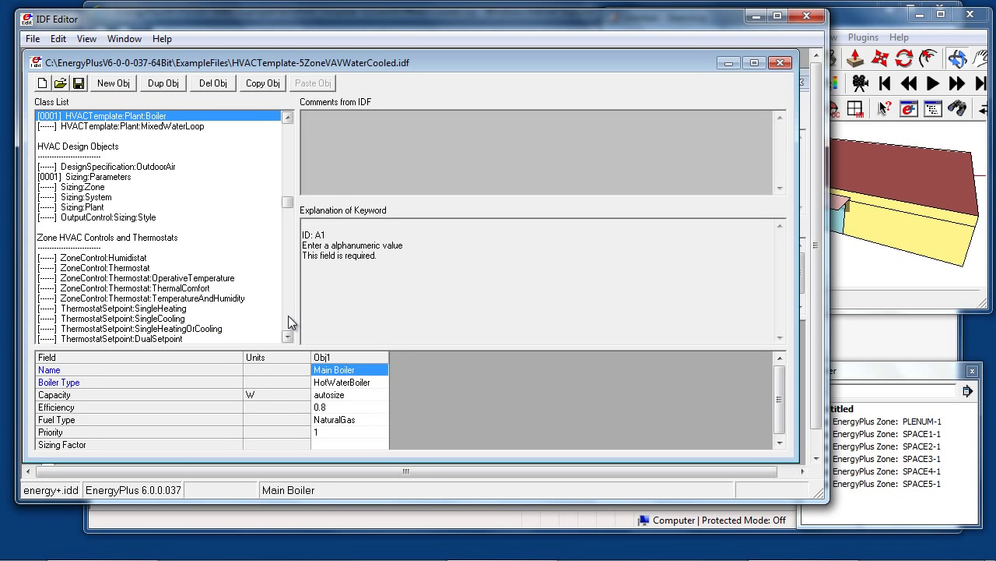
left_click(288, 317)
left_click(288, 318)
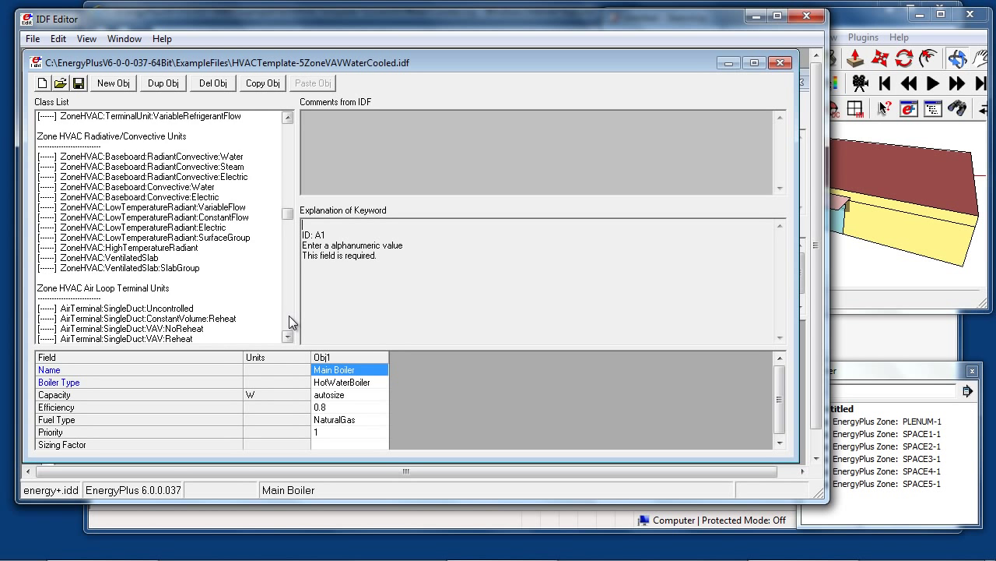
left_click(289, 315)
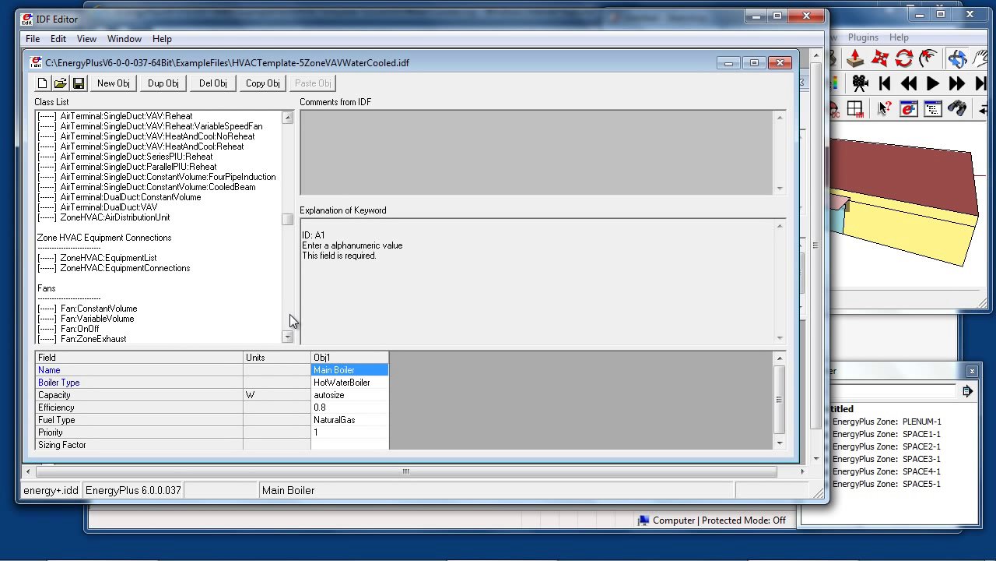
left_click(289, 315)
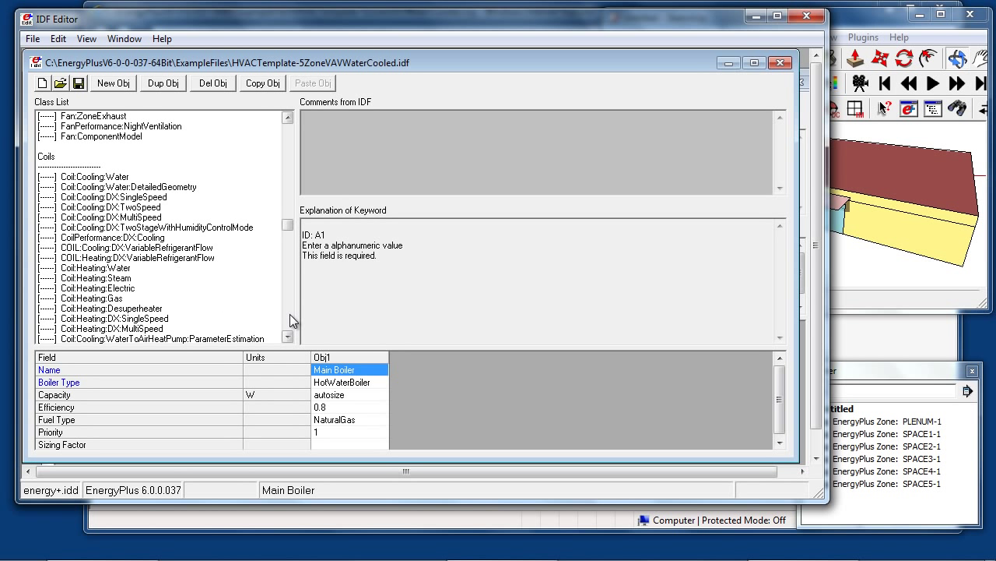
key("ctrl+l")
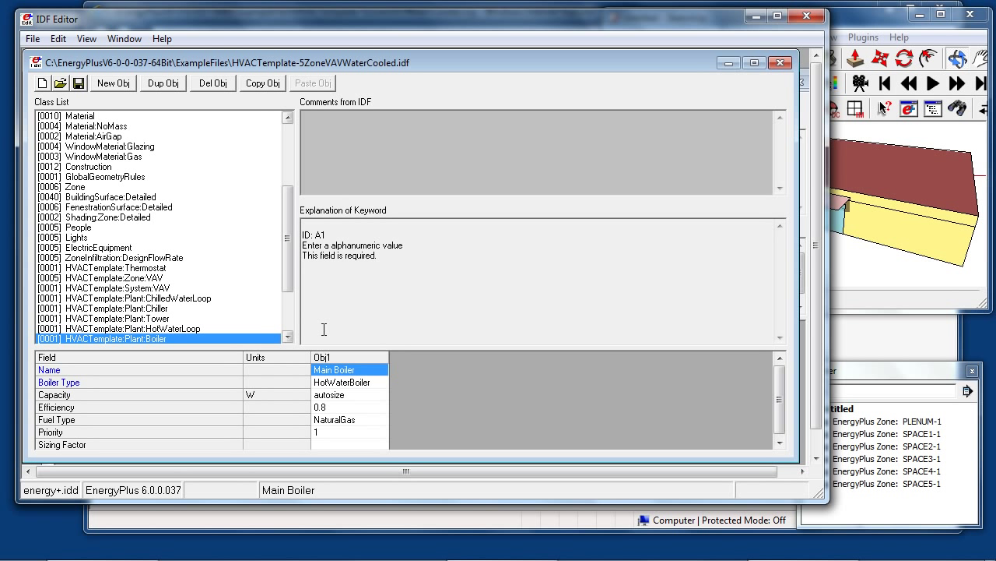
left_click(289, 336)
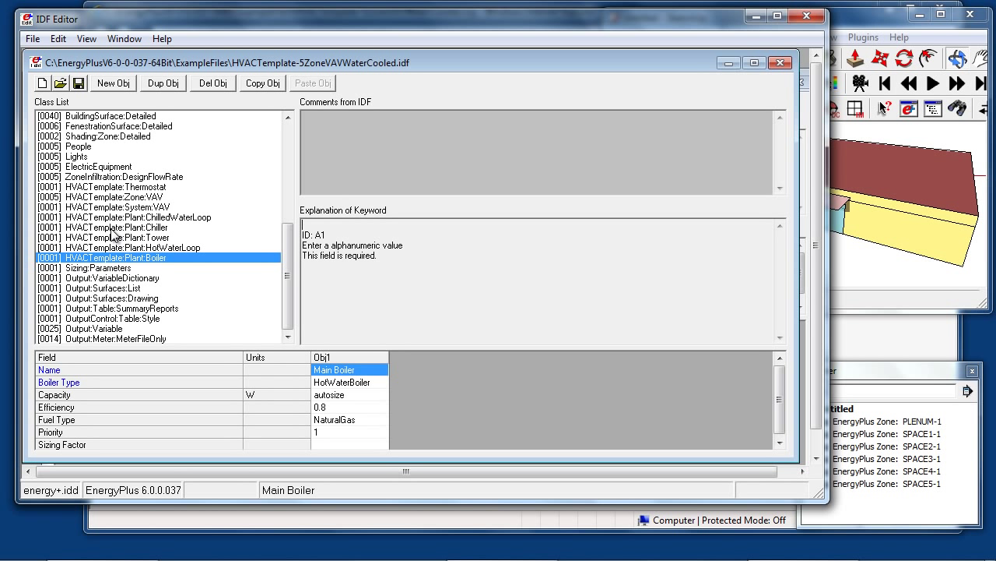
Check the Sizing:Parameters factors and the first zone VAV's Zone Heating Sizing Factor.
left_click(92, 268)
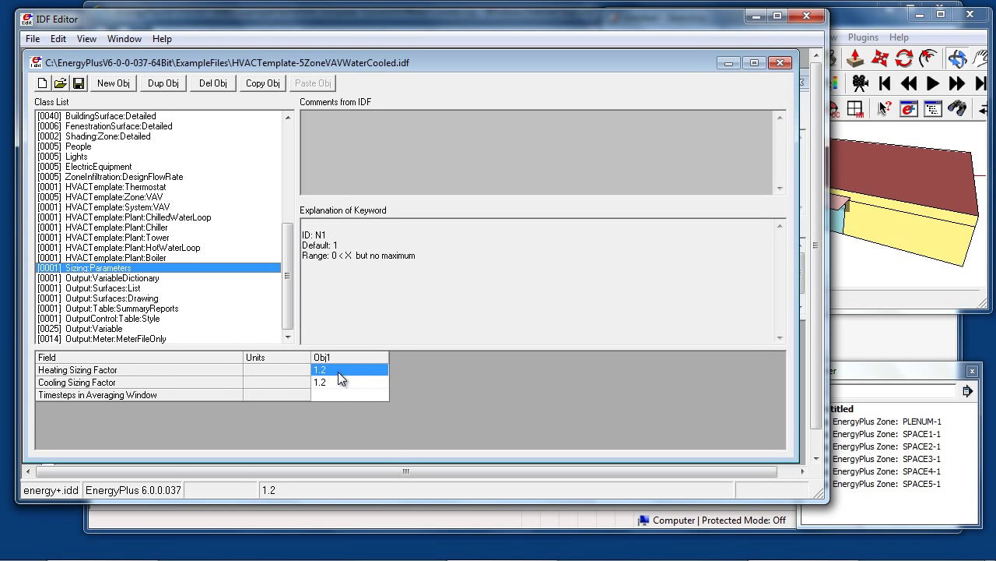
left_click(88, 197)
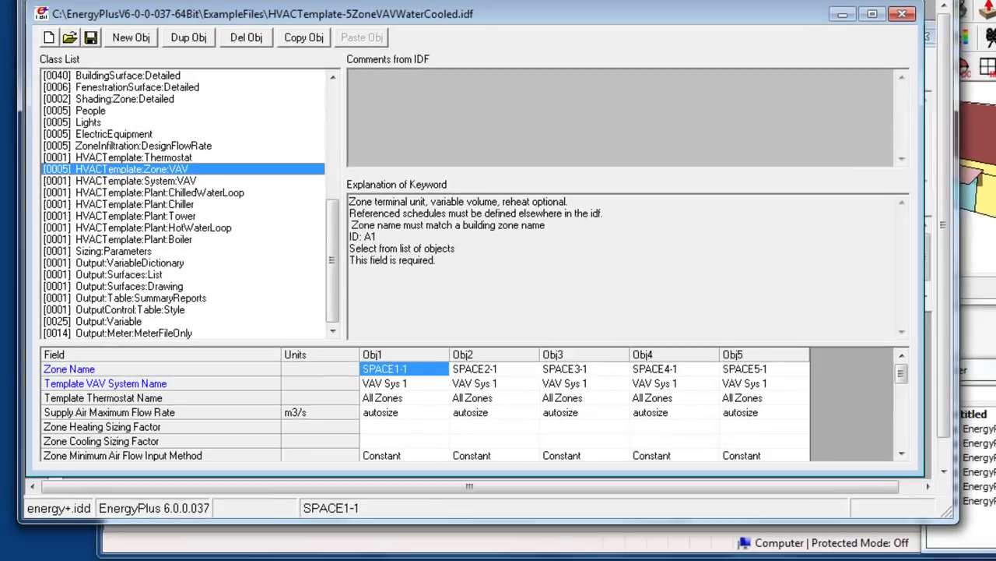
scroll(529, 428, "down", 2)
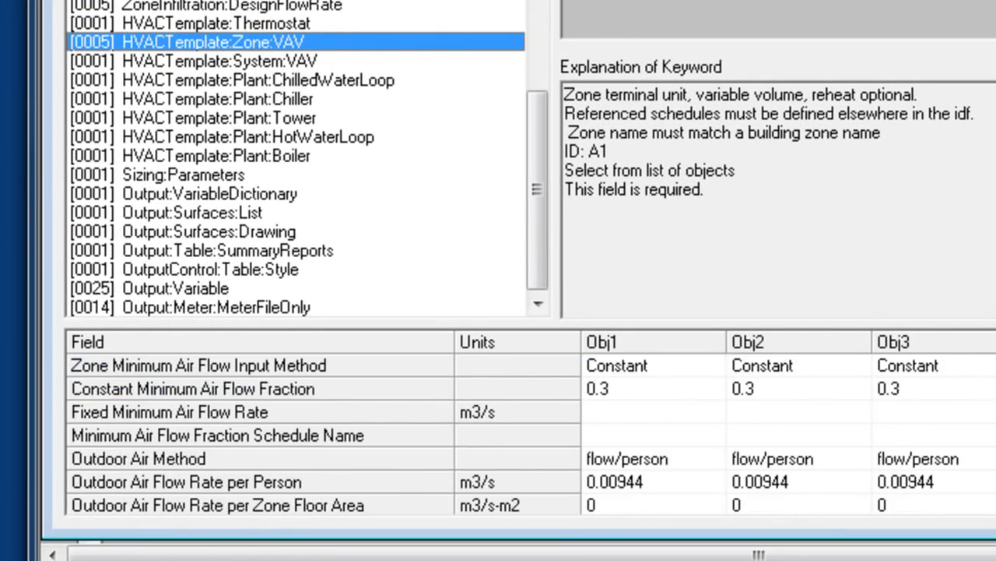
scroll(634, 443, "up", 2)
left_click(632, 458)
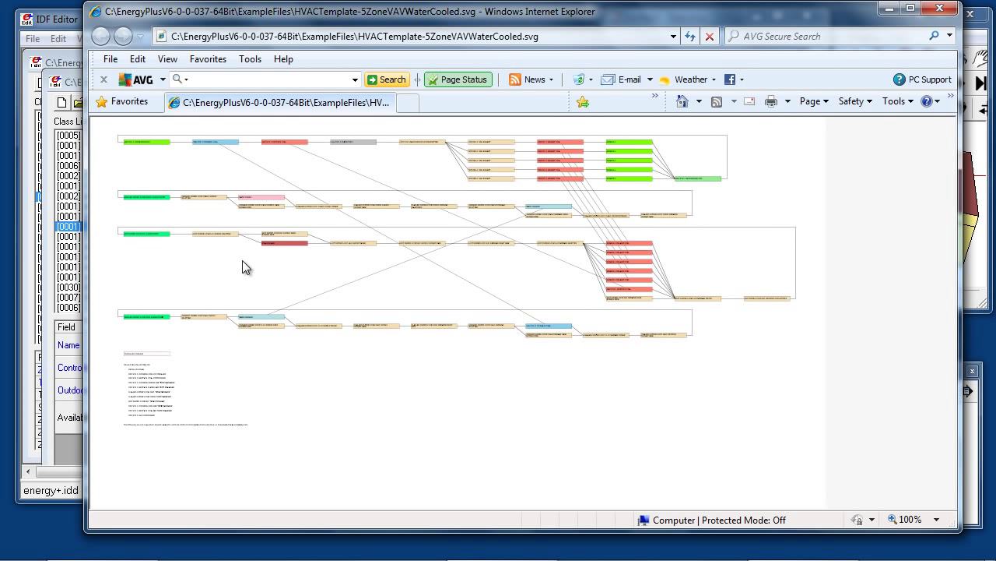
Zoom into the SVG loop diagram twice.
right_click(195, 268)
left_click(220, 276)
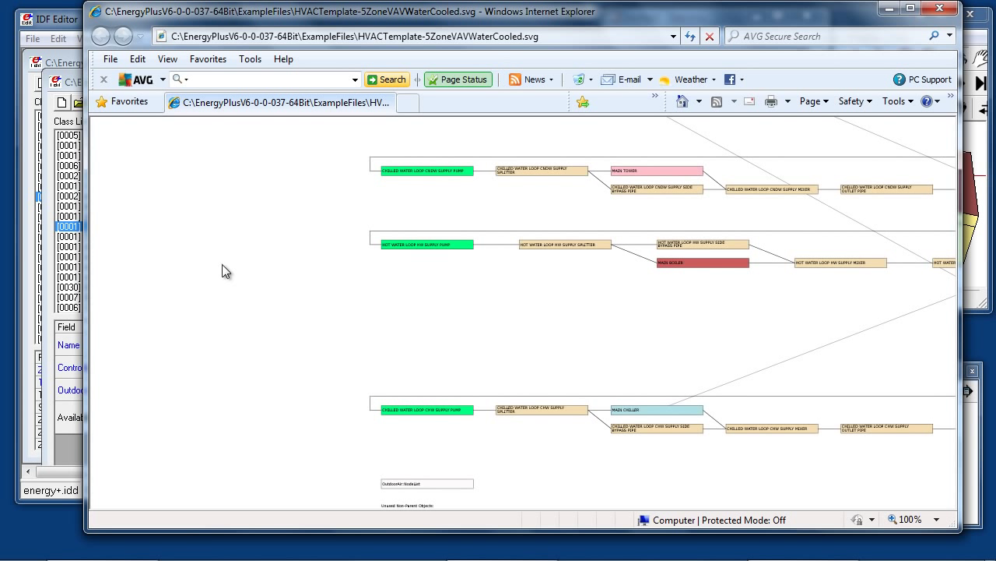
right_click(306, 196)
left_click(323, 204)
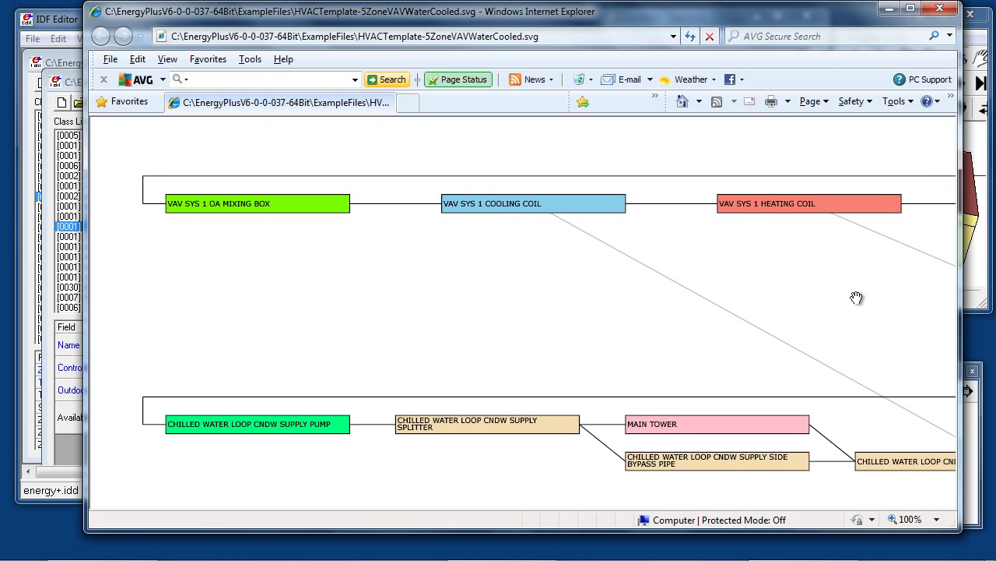
Pan past the heating coil, supply fan and zone reheat coils to VAV SYS 1 RETURN PLENUM.
left_click_drag(856, 296, 407, 317)
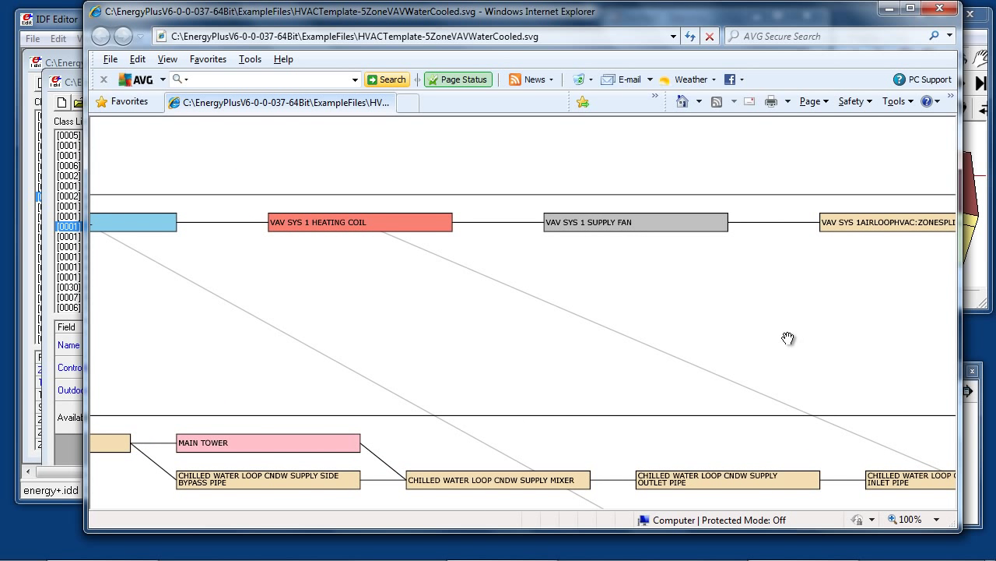
left_click_drag(787, 334, 304, 296)
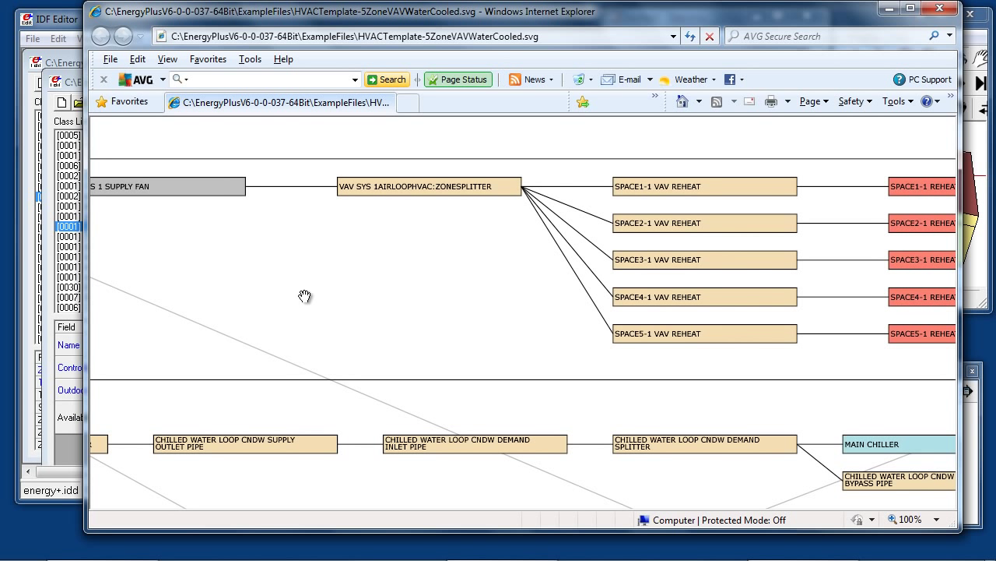
left_click_drag(828, 375, 422, 380)
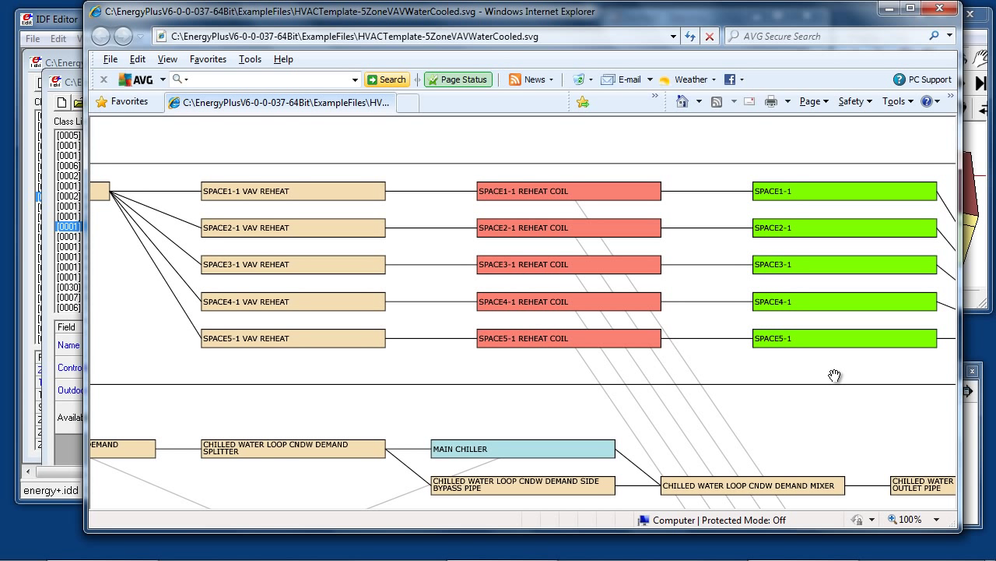
left_click_drag(834, 375, 536, 394)
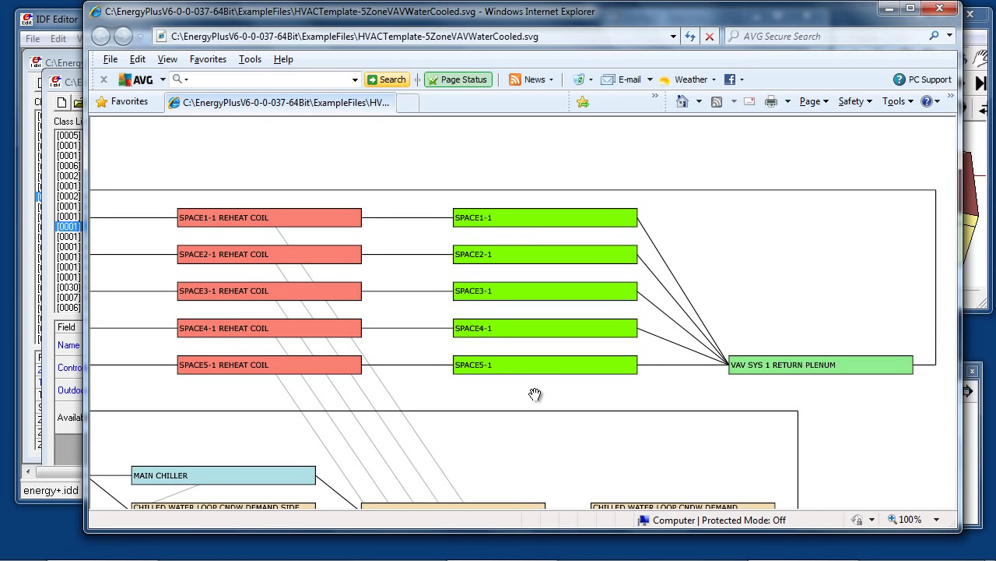